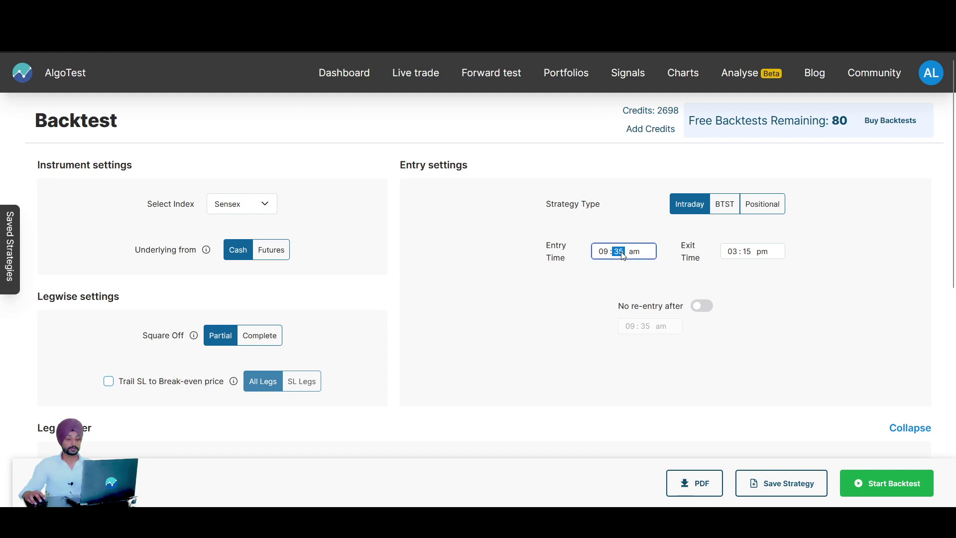
# Add a leg selling one lot of the weekly call option to the Sensex intraday strategy.
pyautogui.click(607, 294)
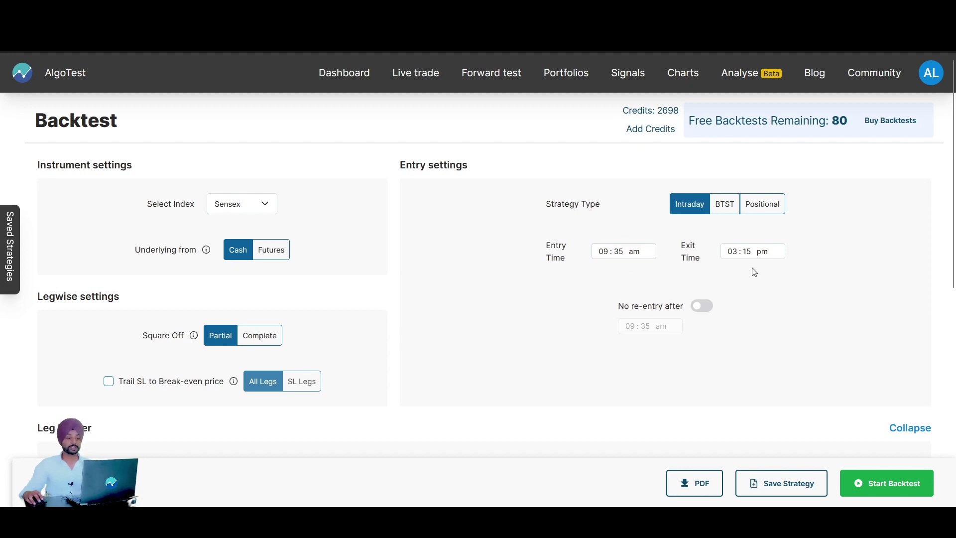
pyautogui.scroll(-4, 755, 271)
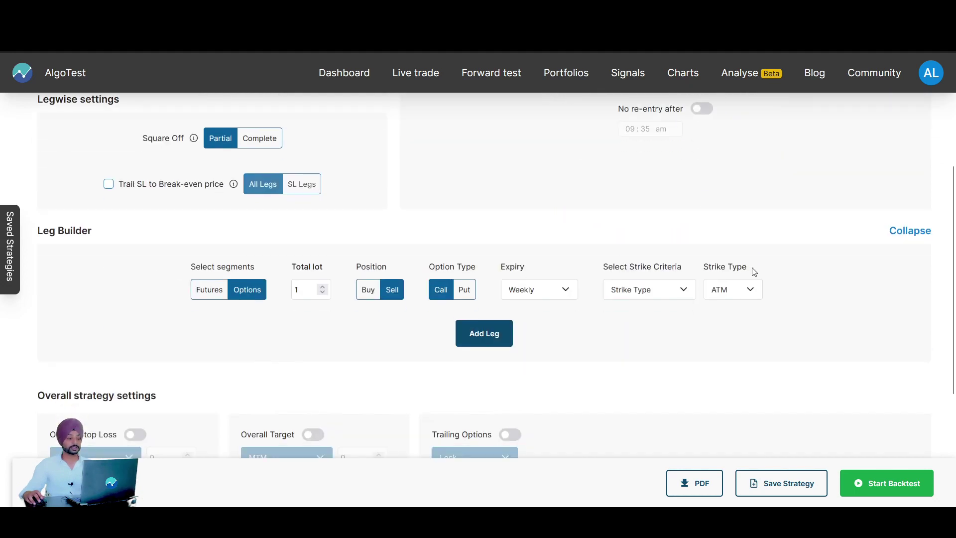
pyautogui.click(482, 338)
pyautogui.scroll(-4, 551, 348)
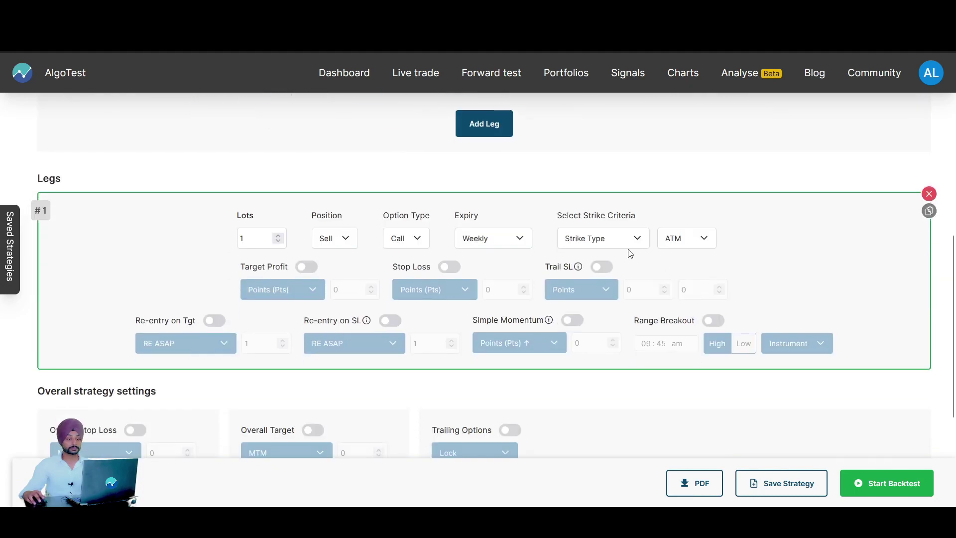
# Set leg 1's strike criteria to Closest Premium with a premium of 100.
pyautogui.click(621, 244)
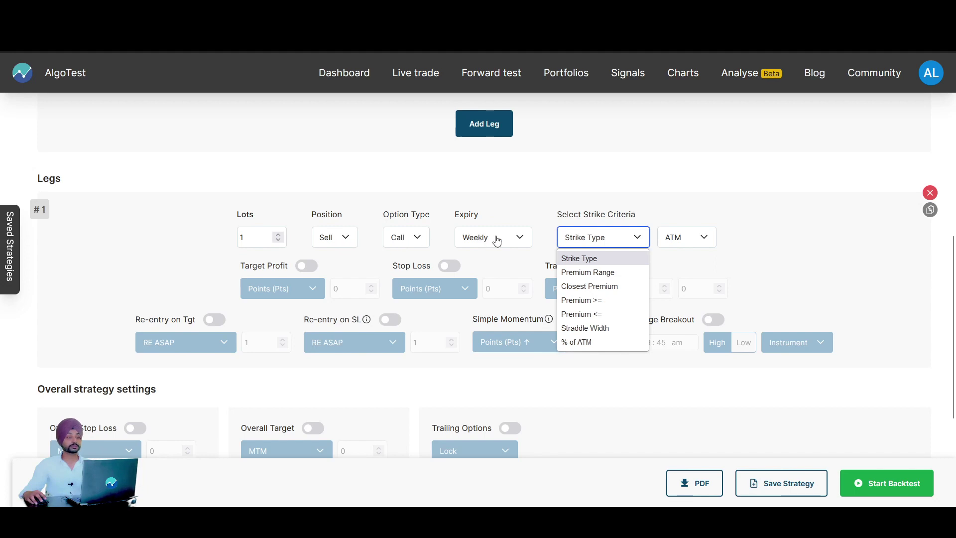
pyautogui.click(602, 286)
pyautogui.doubleClick(699, 238)
pyautogui.write('100')
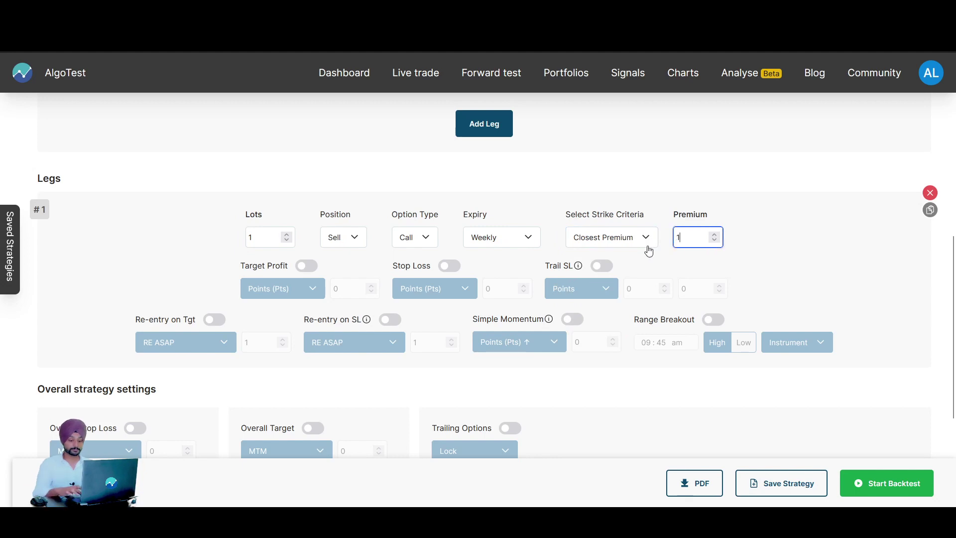
# Enable the stop loss on leg 1 and set it to 20 percent.
pyautogui.click(449, 266)
pyautogui.click(464, 291)
pyautogui.click(447, 336)
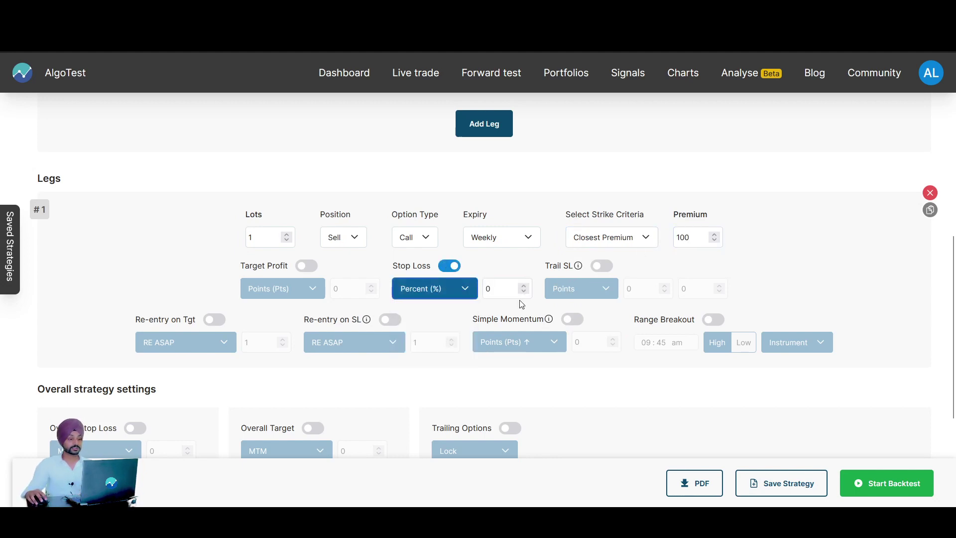
pyautogui.doubleClick(486, 290)
pyautogui.write('20')
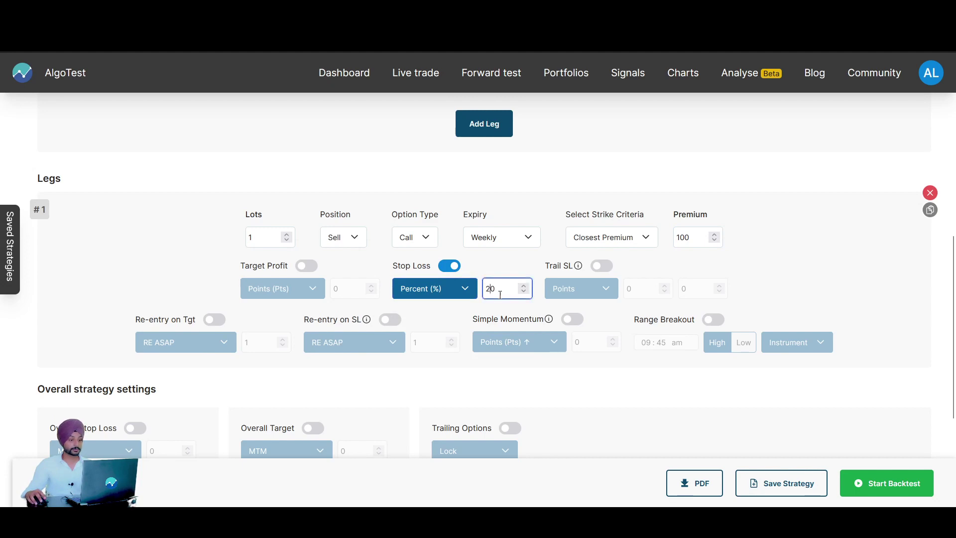
# Enable the trailing stop loss on leg 1 in points, with values 2 and 6.
pyautogui.click(607, 269)
pyautogui.click(607, 290)
pyautogui.click(607, 291)
pyautogui.click(639, 289)
pyautogui.press('BackSpace')
pyautogui.write('2')
pyautogui.click(687, 291)
pyautogui.press('BackSpace')
pyautogui.write('6')
pyautogui.click(672, 289)
# Enable simple momentum on leg 1 and set it to 7 points upward.
pyautogui.click(579, 320)
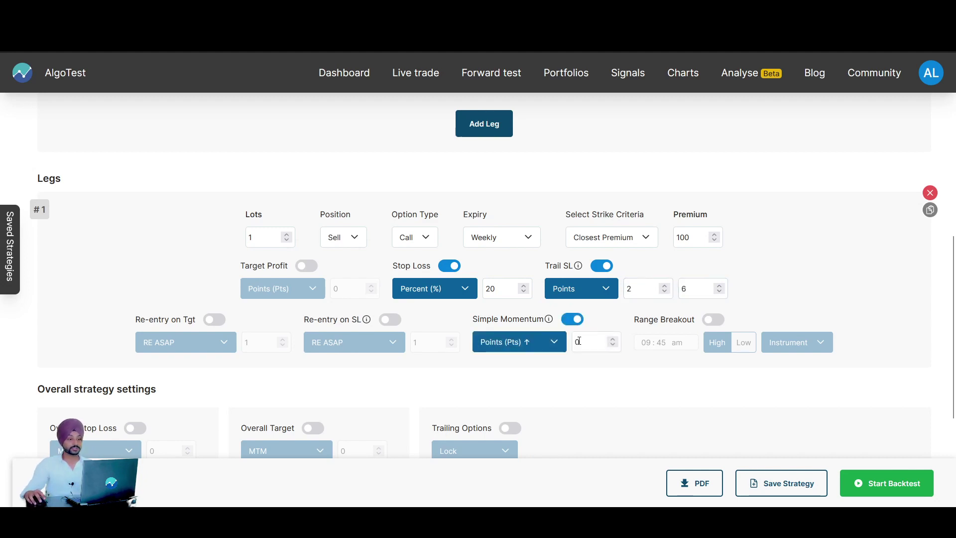
pyautogui.click(577, 342)
pyautogui.write('7')
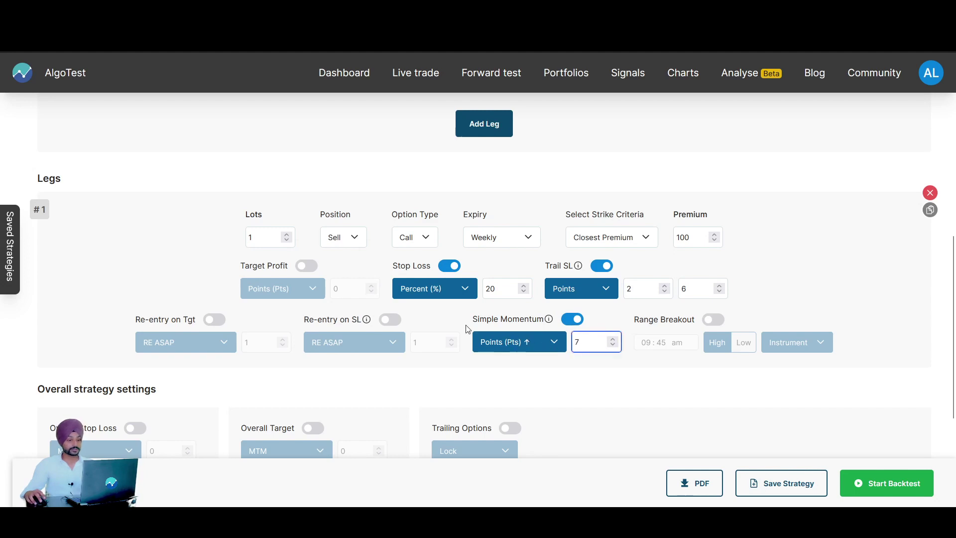
# Enable re-entry on stop loss for leg 1 using RE MOMENTUM, keeping one re-entry.
pyautogui.click(396, 320)
pyautogui.click(387, 344)
pyautogui.click(359, 392)
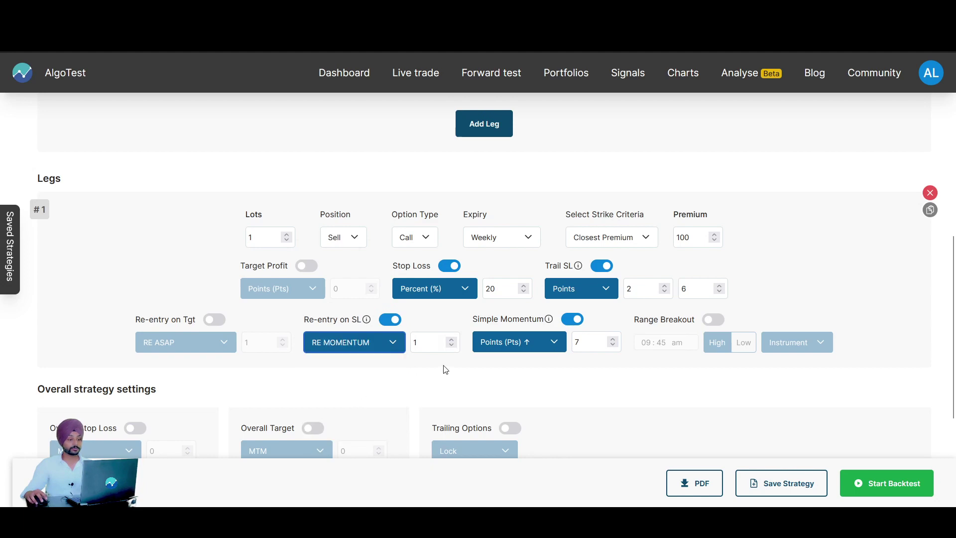
pyautogui.click(423, 346)
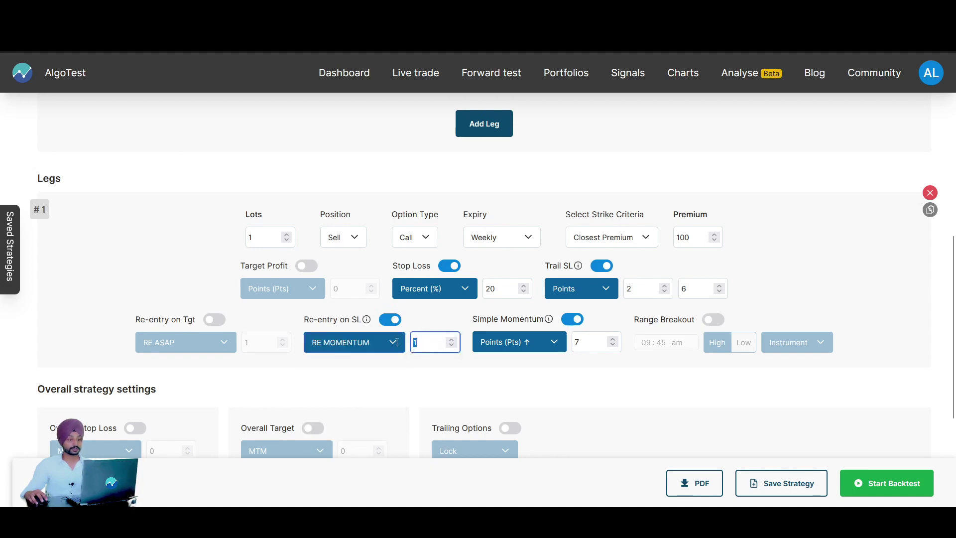
pyautogui.click(416, 359)
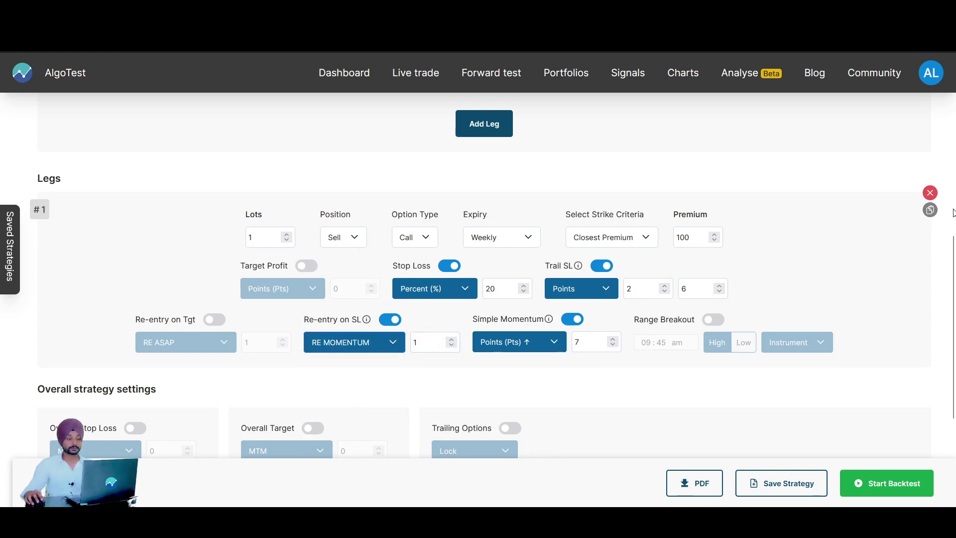
# Duplicate leg 1 and change the copy's option type to Put.
pyautogui.click(929, 210)
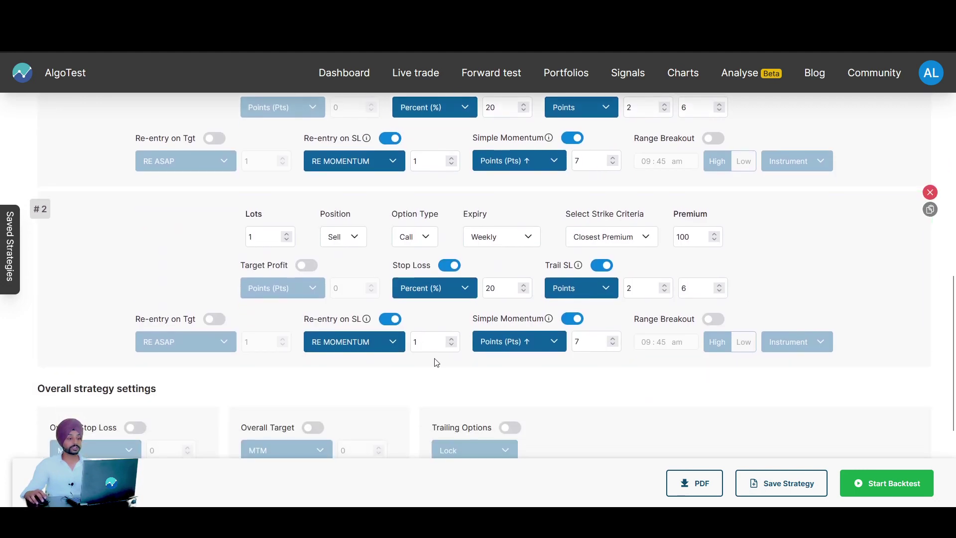
pyautogui.click(426, 238)
pyautogui.click(416, 272)
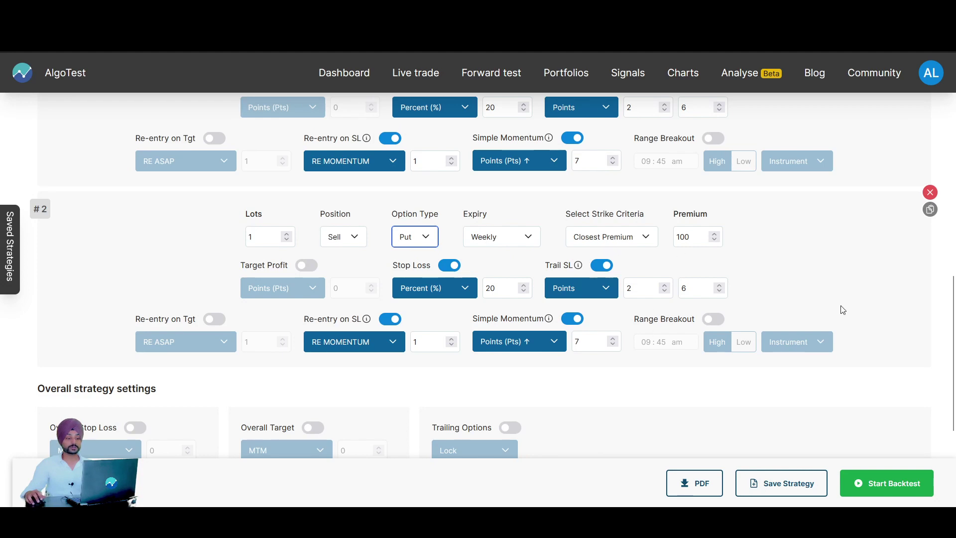
# Run the backtest of the two-leg Sensex strategy.
pyautogui.scroll(-1, 842, 309)
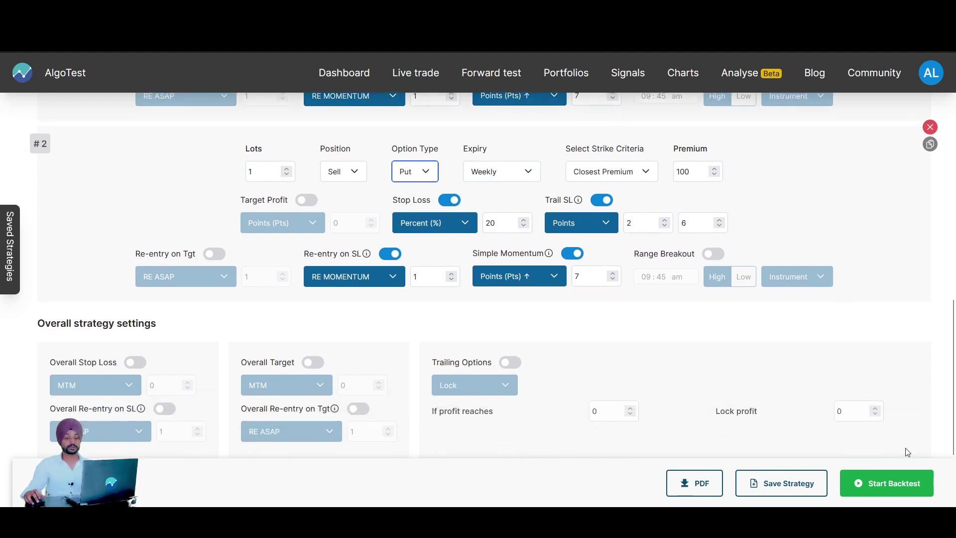
pyautogui.click(873, 493)
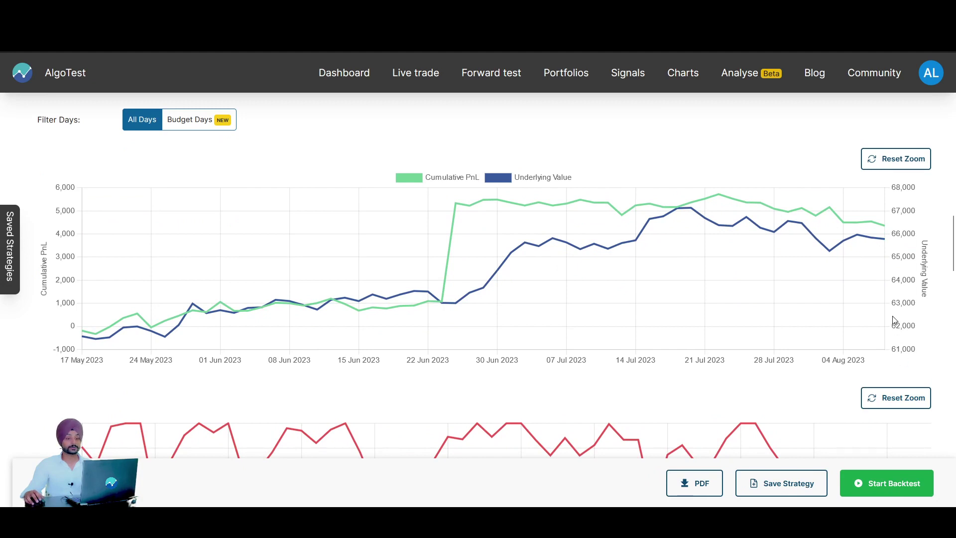
# Examine the backtest's profit and drawdown charts, monthly returns, overall stats and full trade report.
pyautogui.scroll(-4, 894, 320)
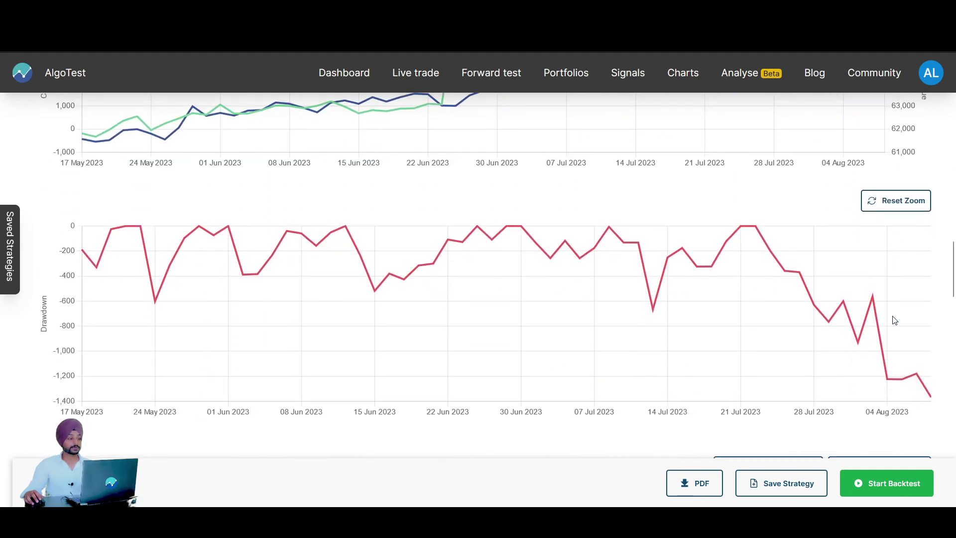
pyautogui.scroll(-4, 895, 320)
pyautogui.scroll(-1, 894, 317)
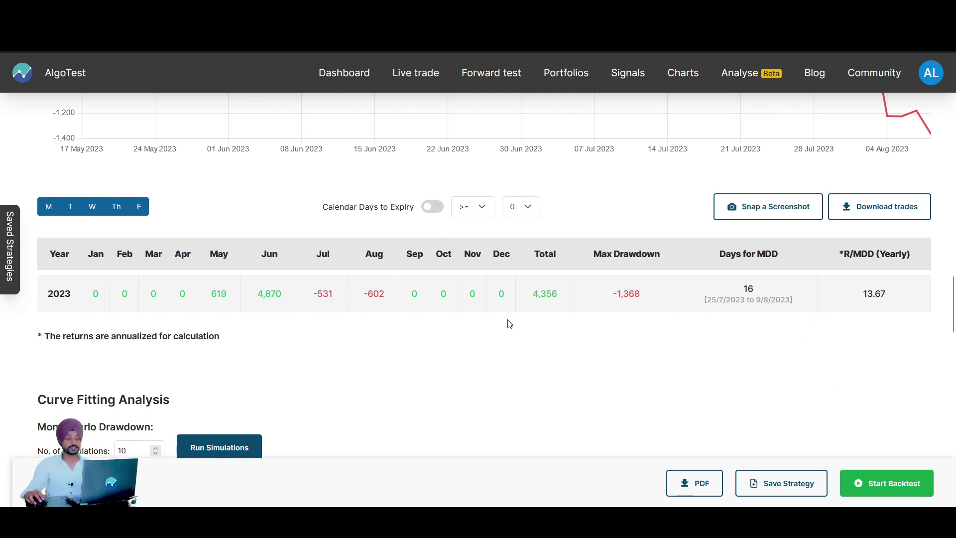
pyautogui.scroll(-6, 509, 324)
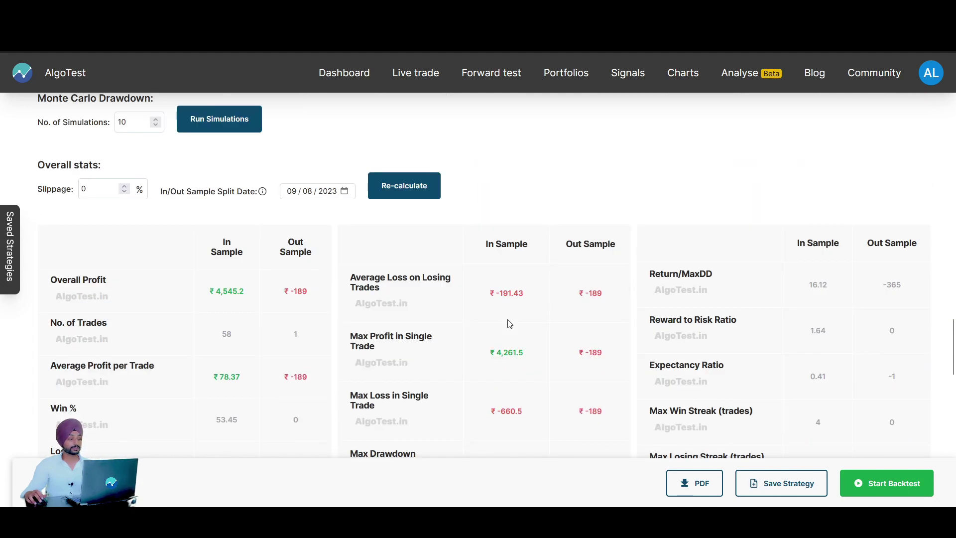
pyautogui.scroll(-1, 510, 324)
pyautogui.scroll(-7, 510, 324)
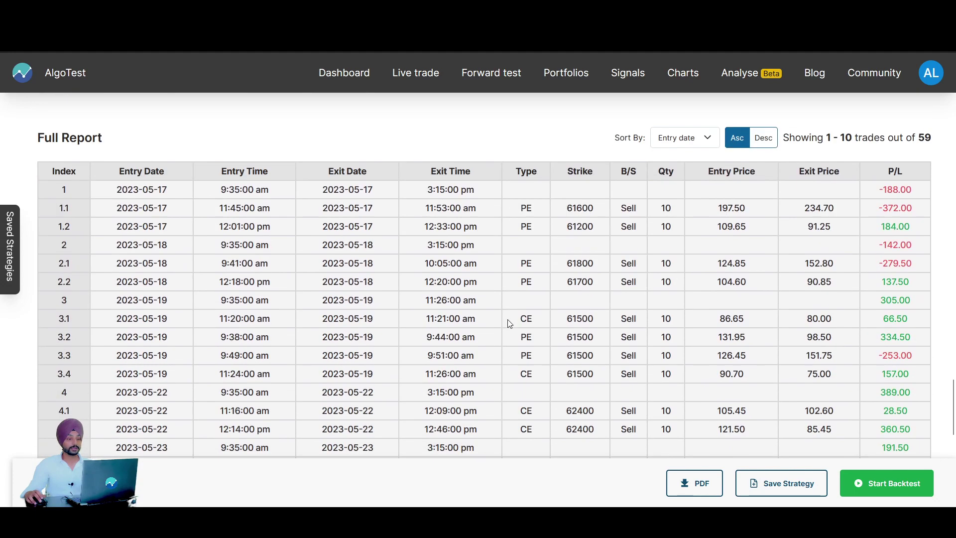
pyautogui.scroll(-1, 510, 323)
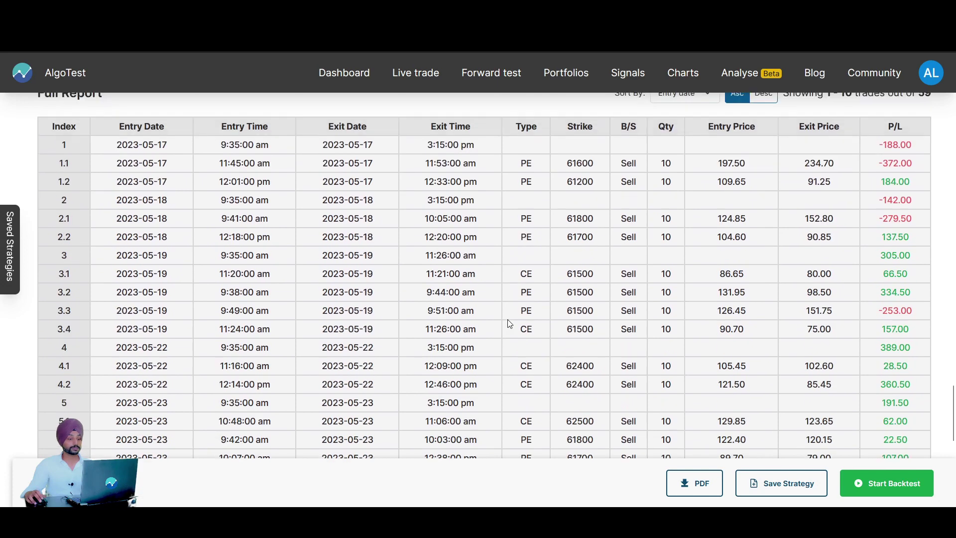
pyautogui.scroll(9, 510, 324)
pyautogui.scroll(15, 510, 324)
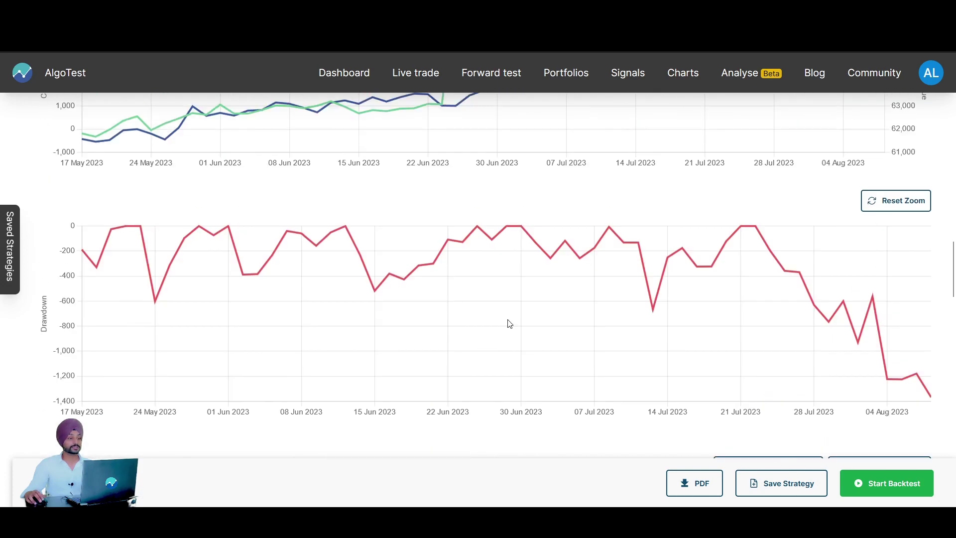
pyautogui.scroll(8, 510, 323)
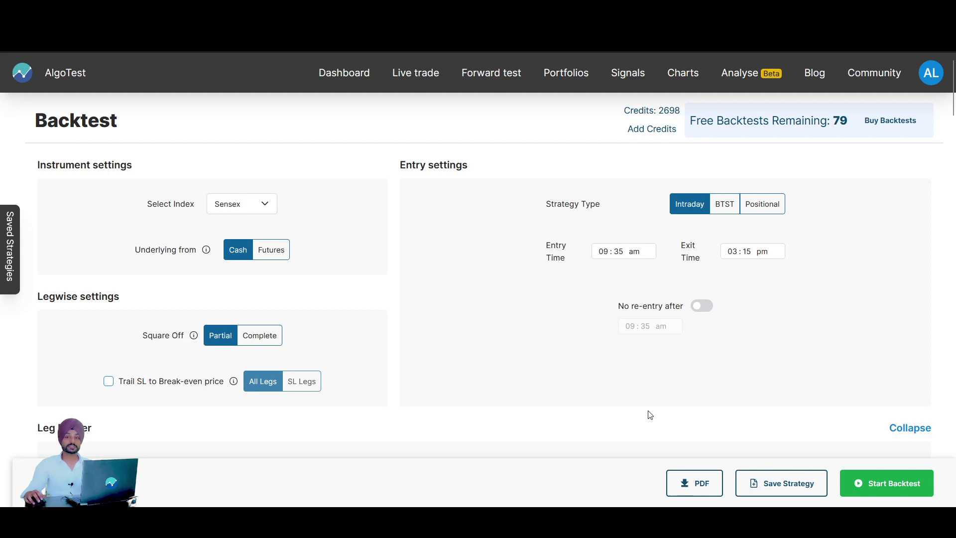
# Save the strategy under the name test_sensex.
pyautogui.click(783, 482)
pyautogui.click(465, 293)
pyautogui.write('test')
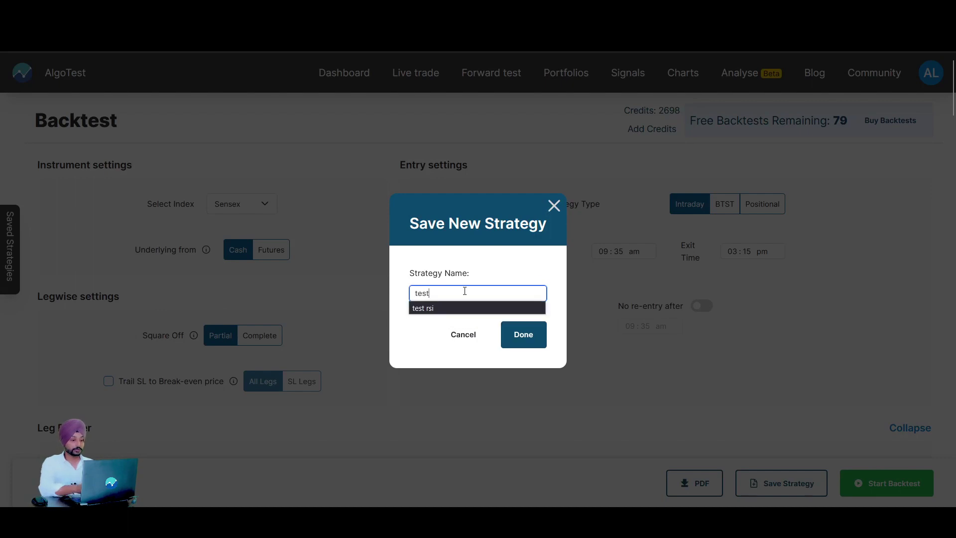
pyautogui.write('_sensex')
pyautogui.click(523, 335)
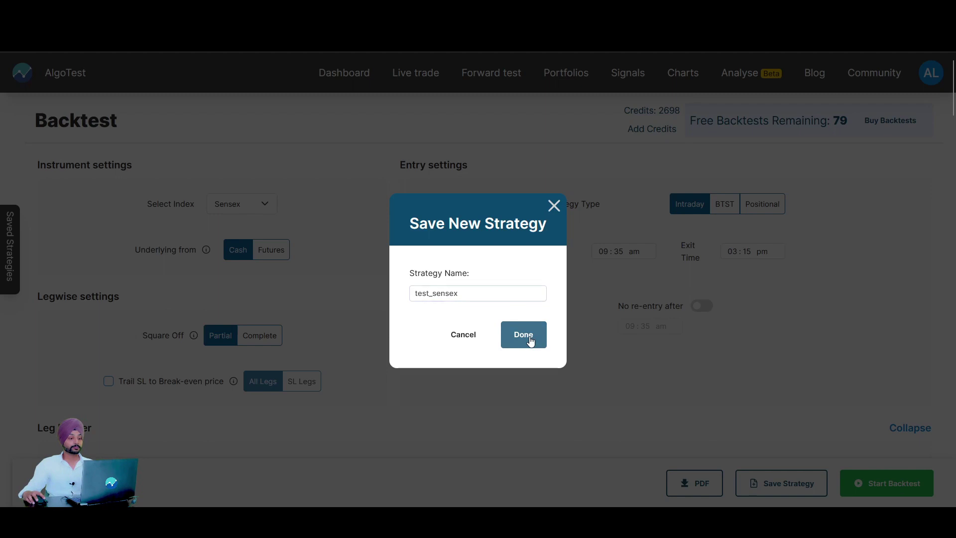
# Go to forward testing and search the saved strategies for test_sensex.
pyautogui.click(484, 74)
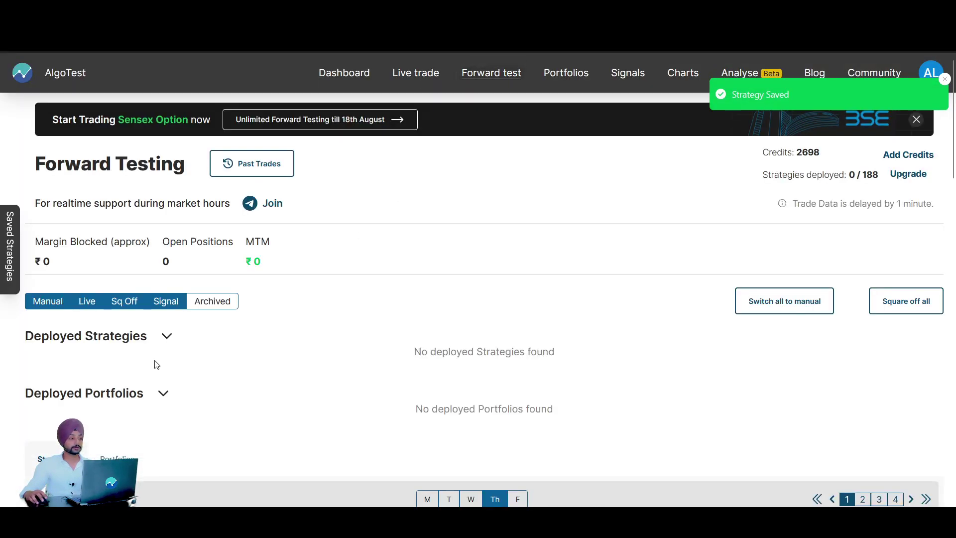
pyautogui.scroll(-1, 264, 437)
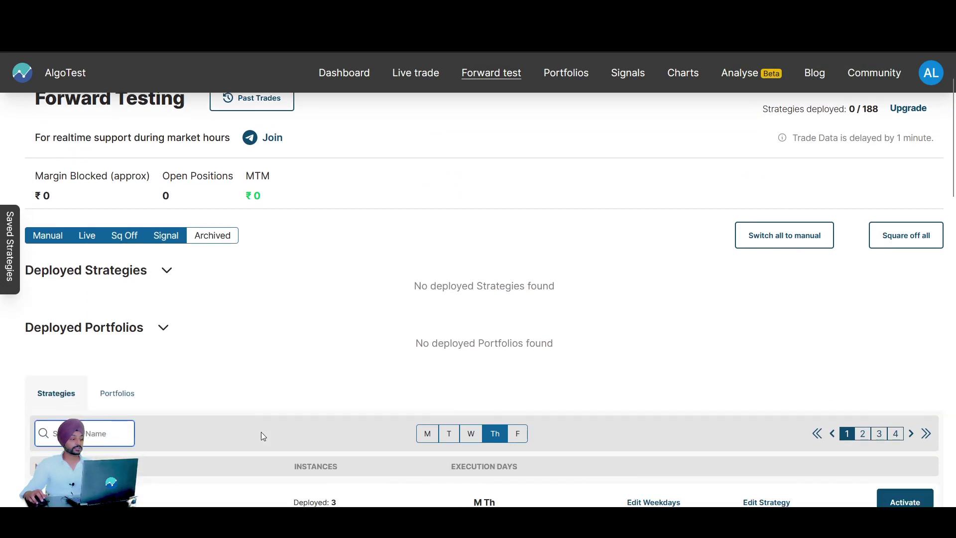
pyautogui.write('te')
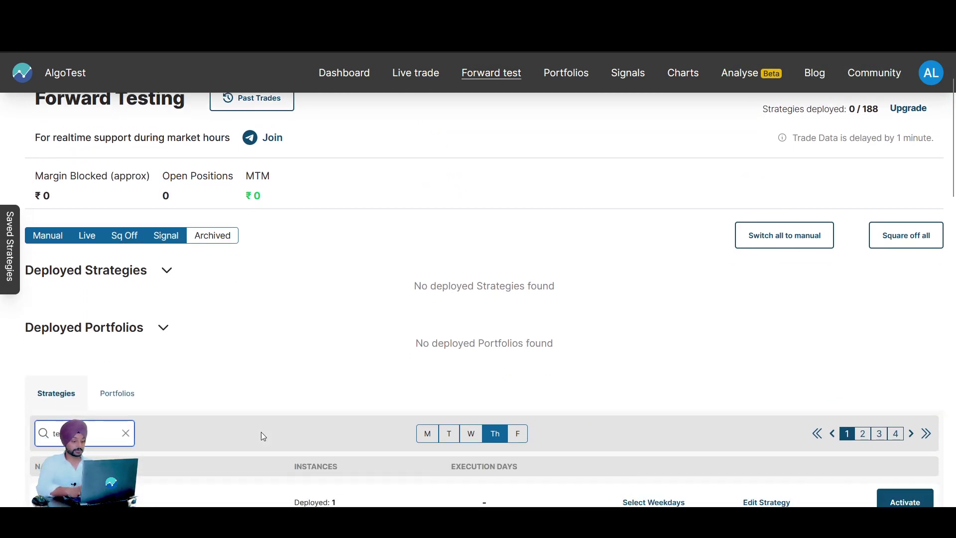
pyautogui.write('st_sensex')
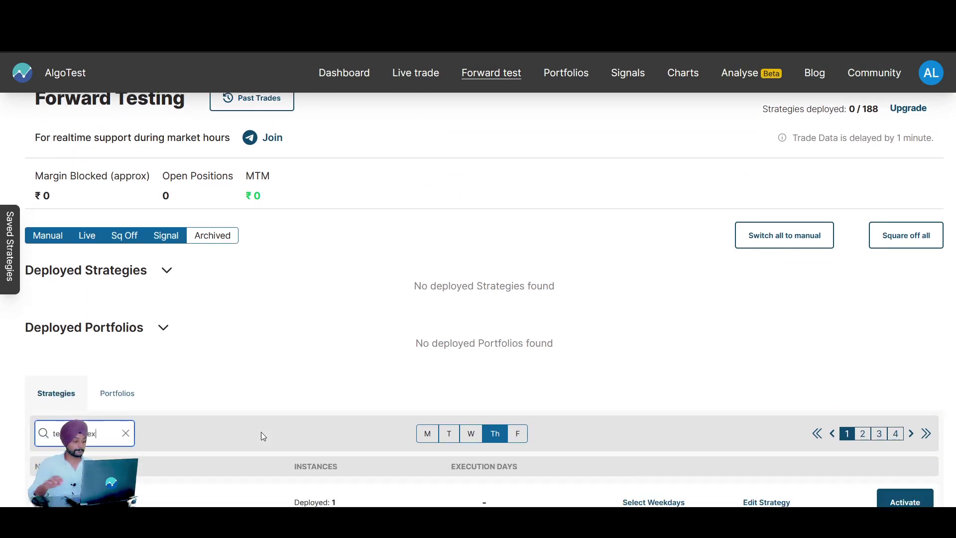
pyautogui.scroll(-2, 290, 432)
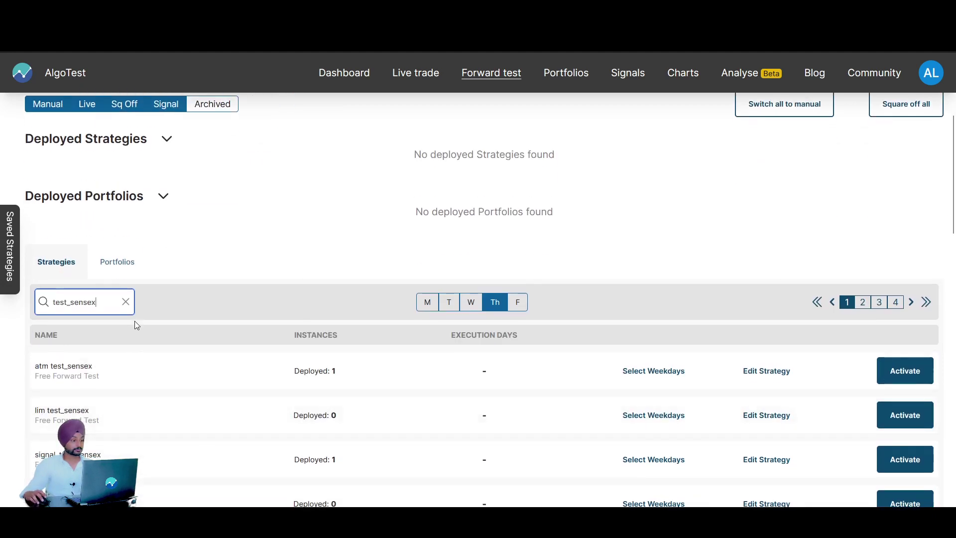
pyautogui.scroll(-3, 137, 348)
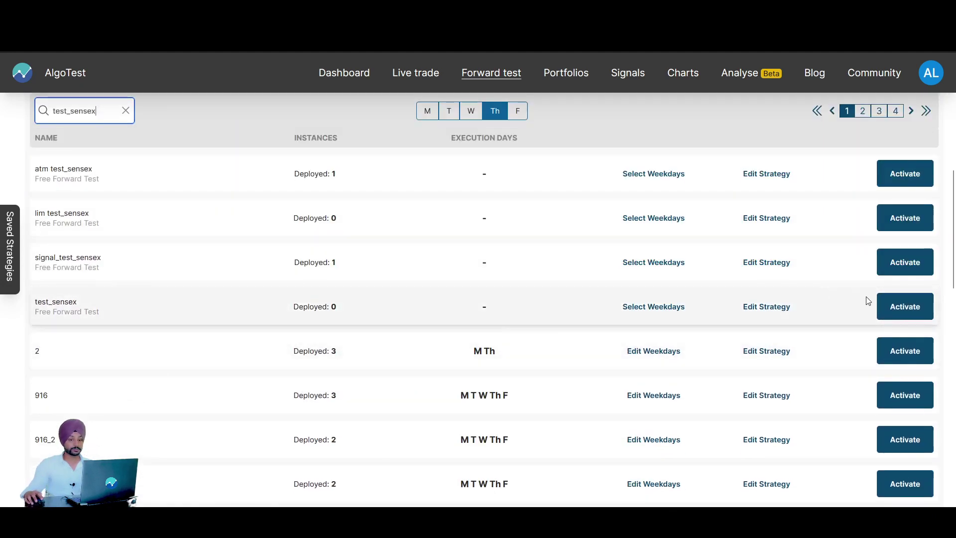
# Activate the test_sensex strategy for forward testing and confirm its deployment.
pyautogui.click(906, 308)
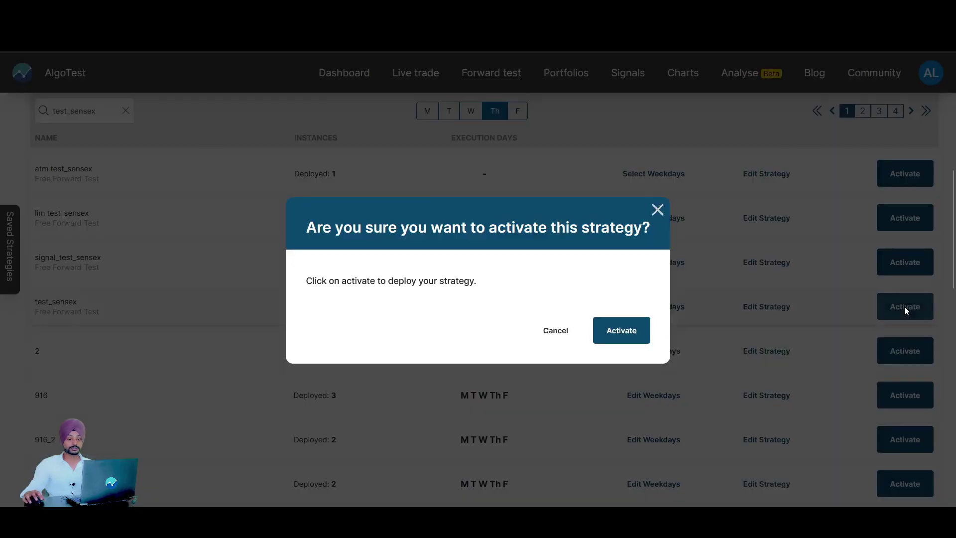
pyautogui.click(626, 338)
pyautogui.scroll(7, 648, 333)
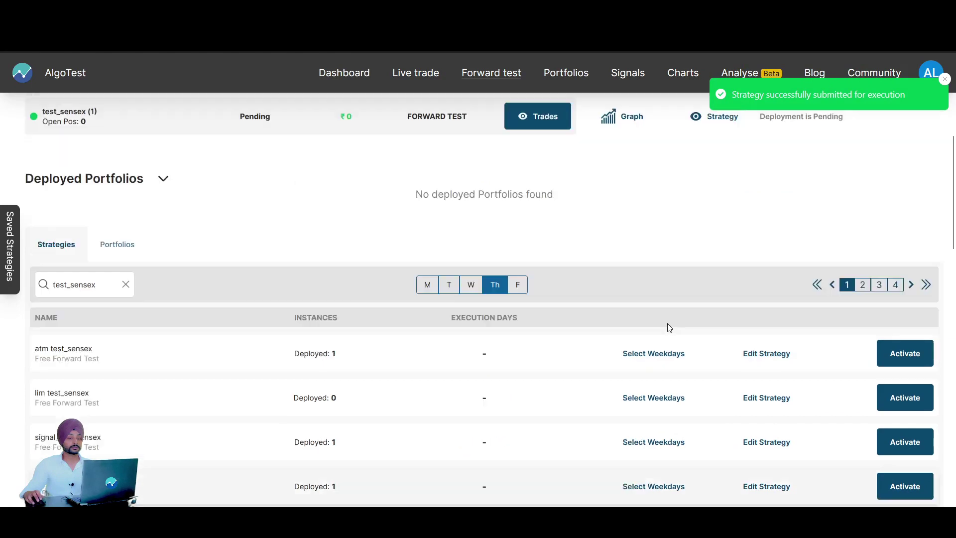
pyautogui.scroll(1, 669, 329)
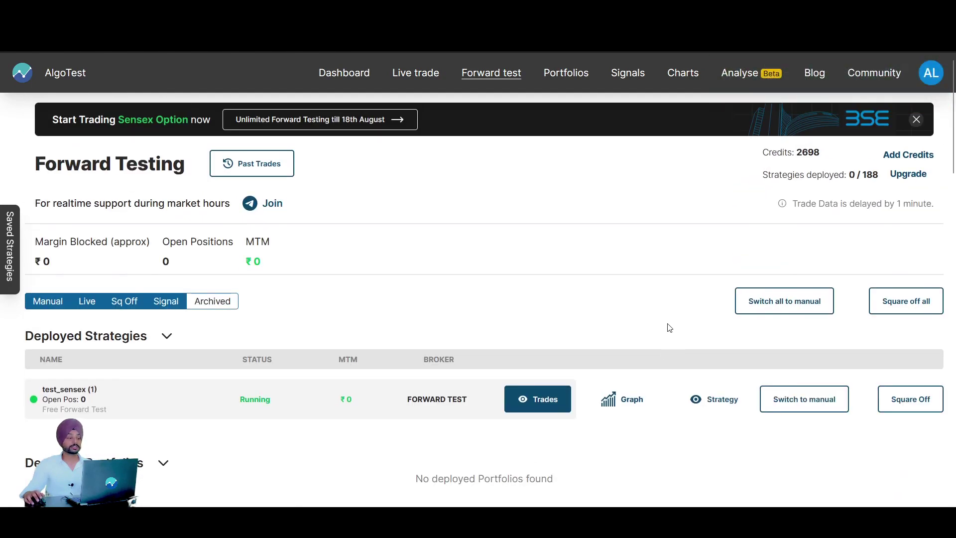
# View the deployed test_sensex strategy's trades, read the entry conditions in its messages, and return to the forward testing overview.
pyautogui.click(533, 413)
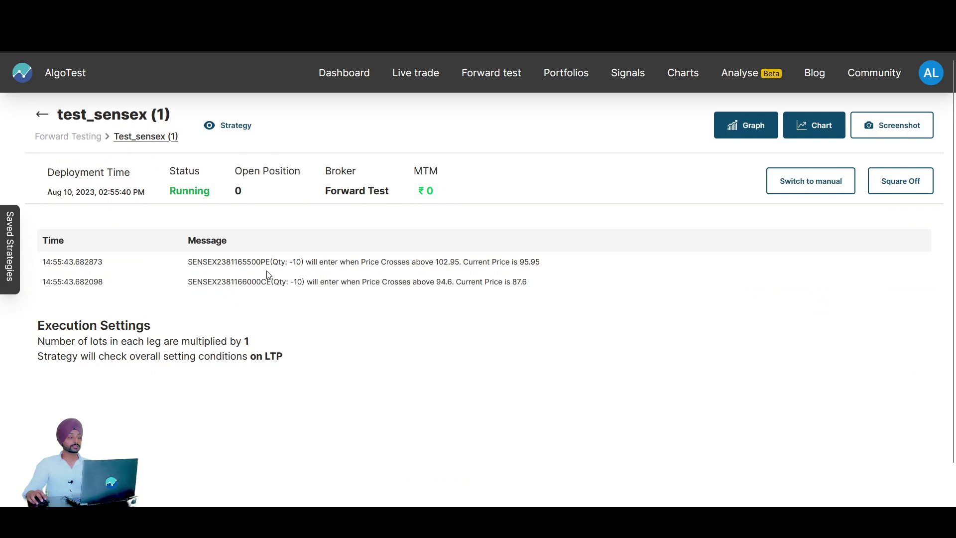
pyautogui.moveTo(189, 265); pyautogui.dragTo(247, 261)
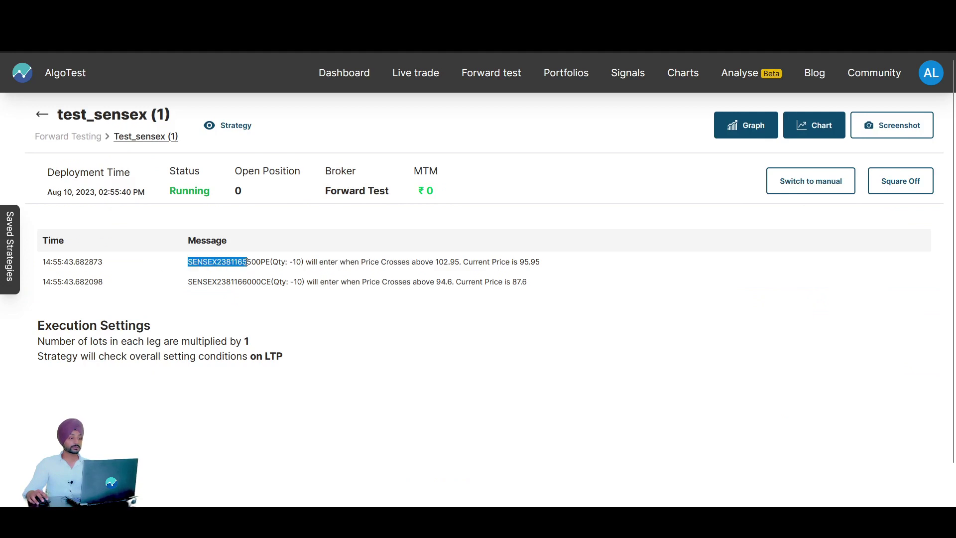
pyautogui.click(268, 275)
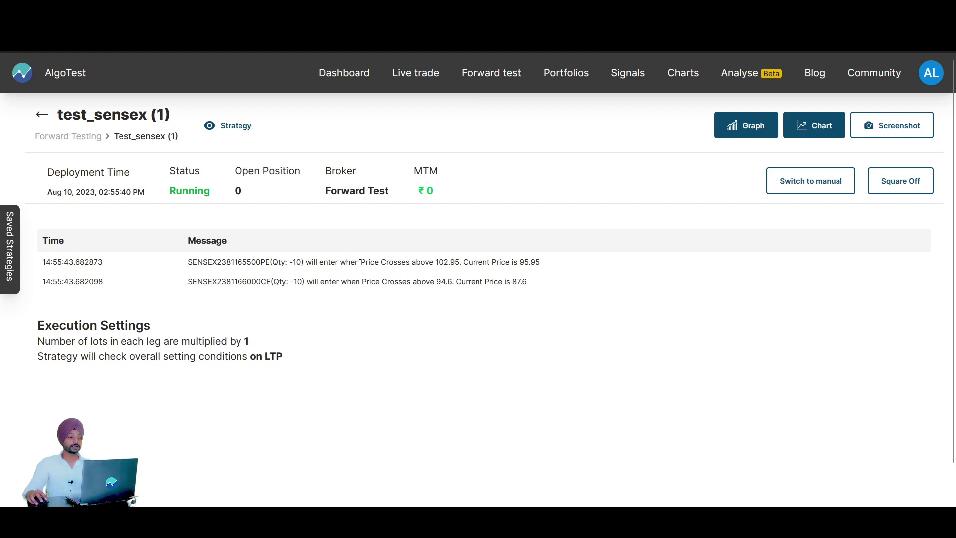
pyautogui.moveTo(362, 262); pyautogui.dragTo(459, 264)
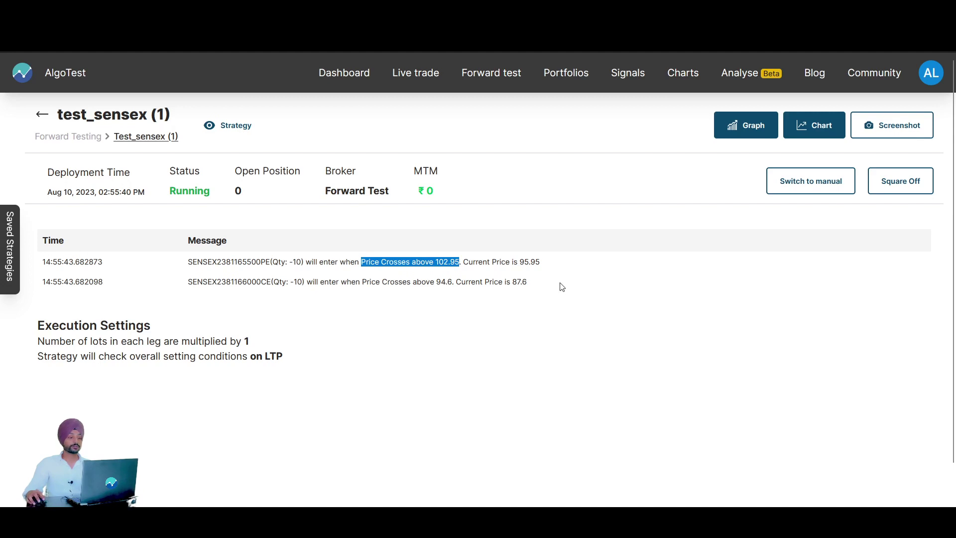
pyautogui.click(455, 272)
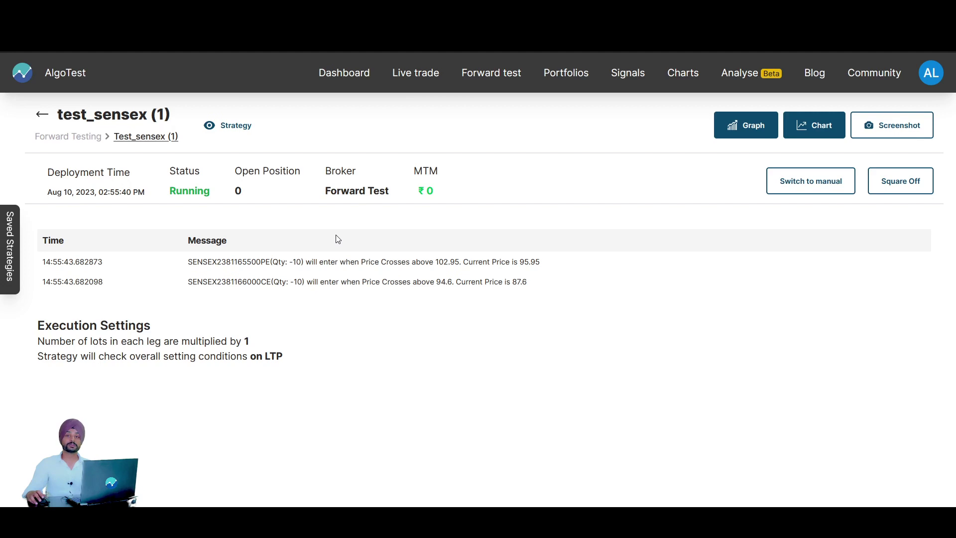
pyautogui.click(42, 115)
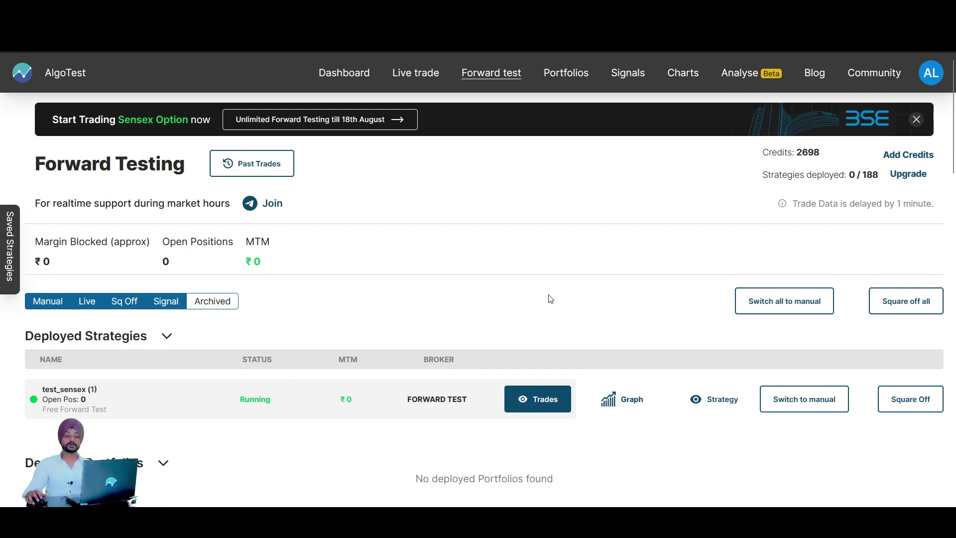